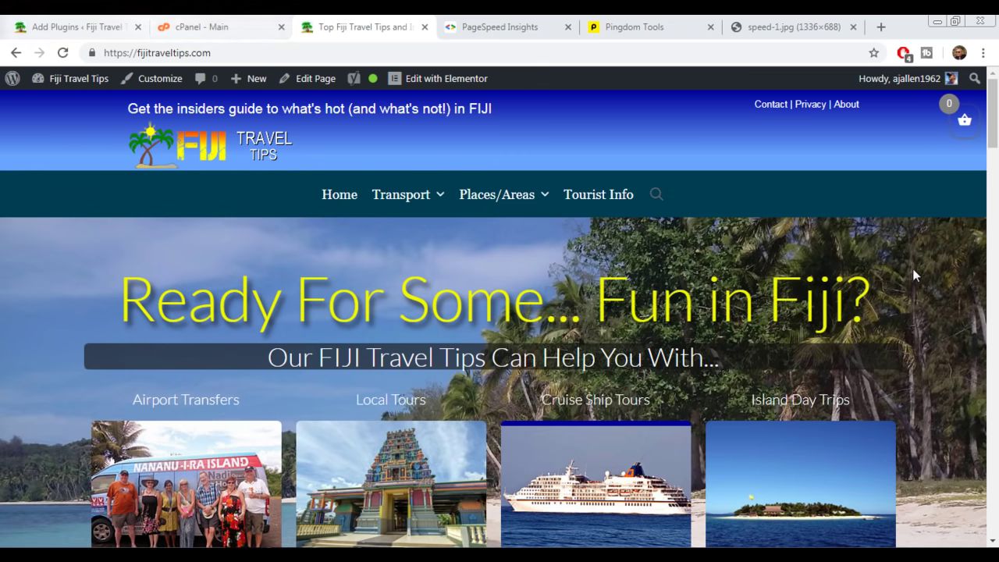
# On the cPanel dashboard, search the functions for 'versio'.
pyautogui.click(195, 28)
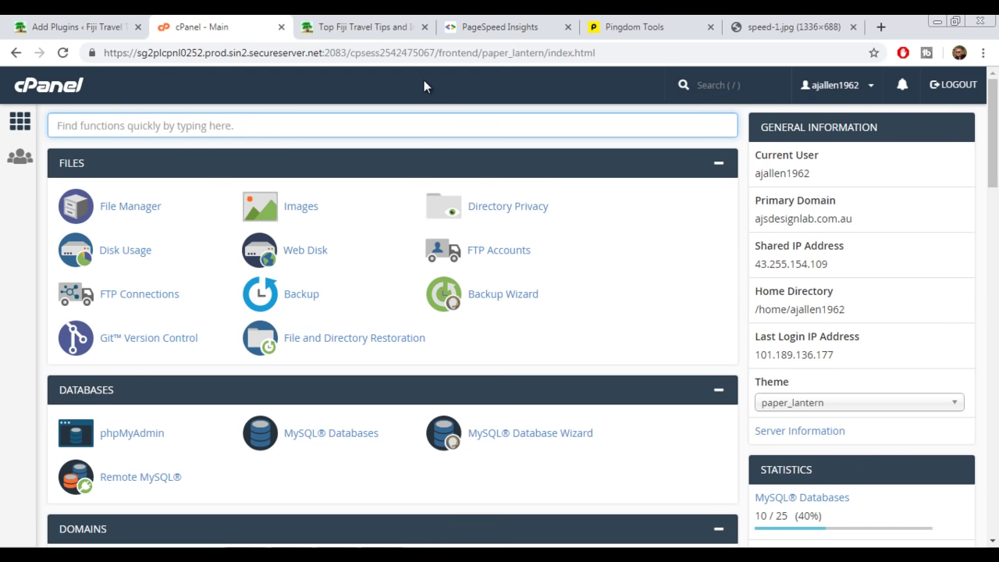
pyautogui.write('versio')
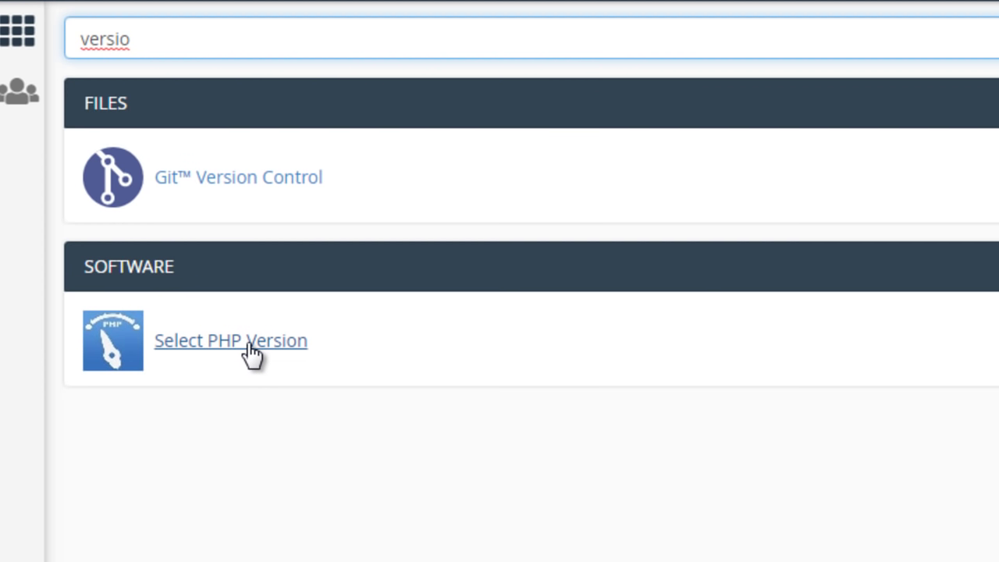
# Choose PHP 7.3 in Select PHP Version, set it as current, and save the extension module set.
pyautogui.click(292, 351)
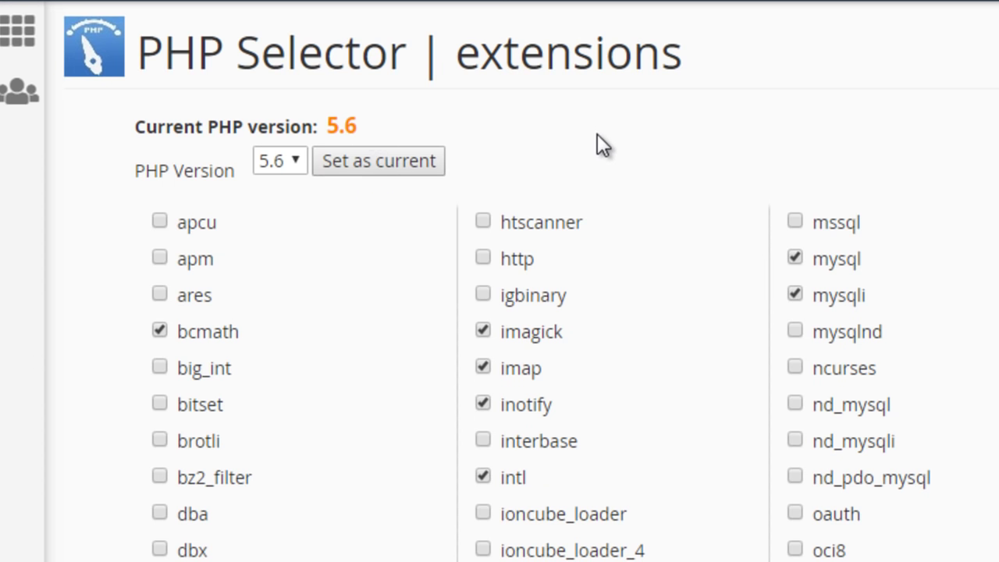
pyautogui.click(302, 162)
pyautogui.press('Down')
pyautogui.press('Down')
pyautogui.press('Down')
pyautogui.press('Down')
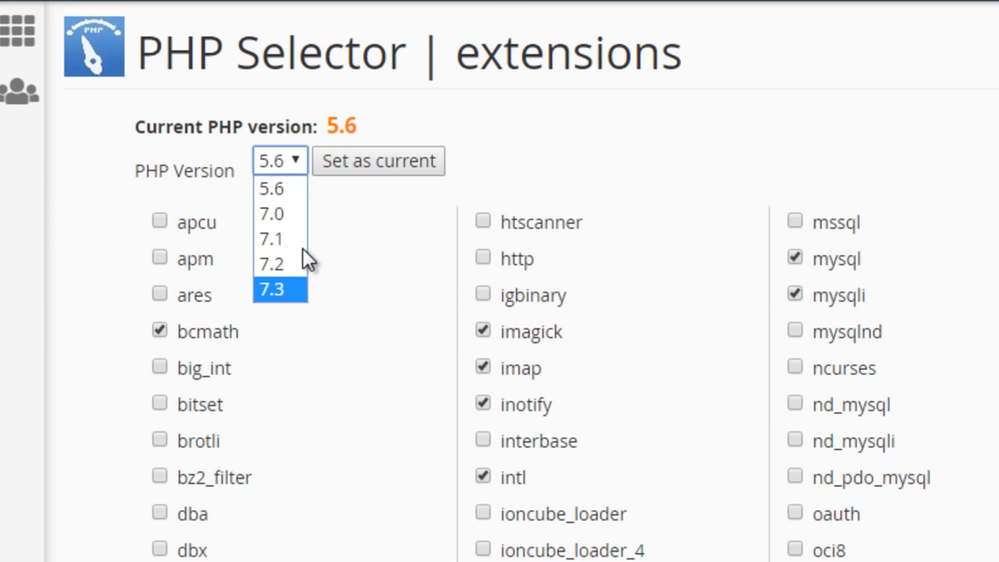
pyautogui.click(277, 287)
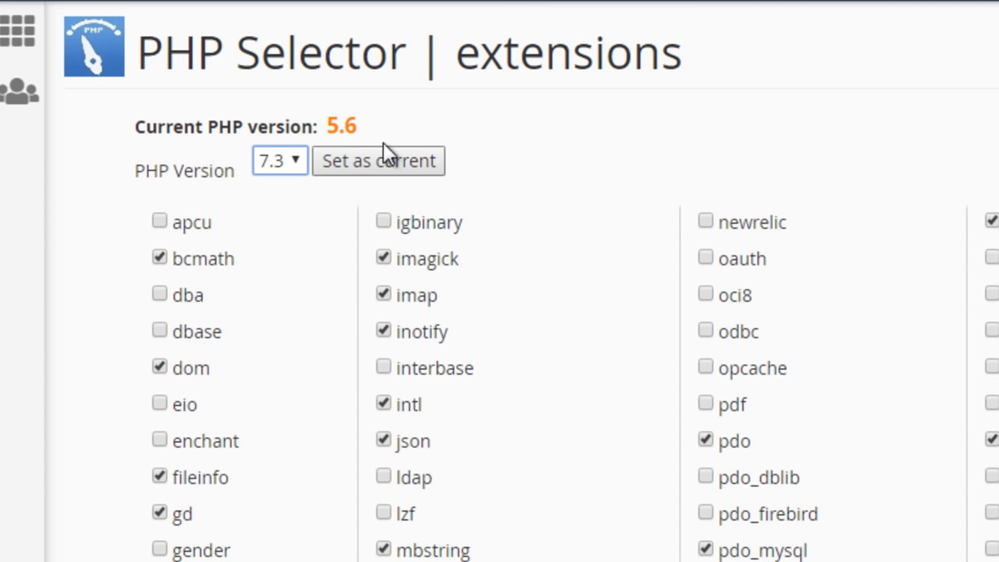
pyautogui.click(392, 166)
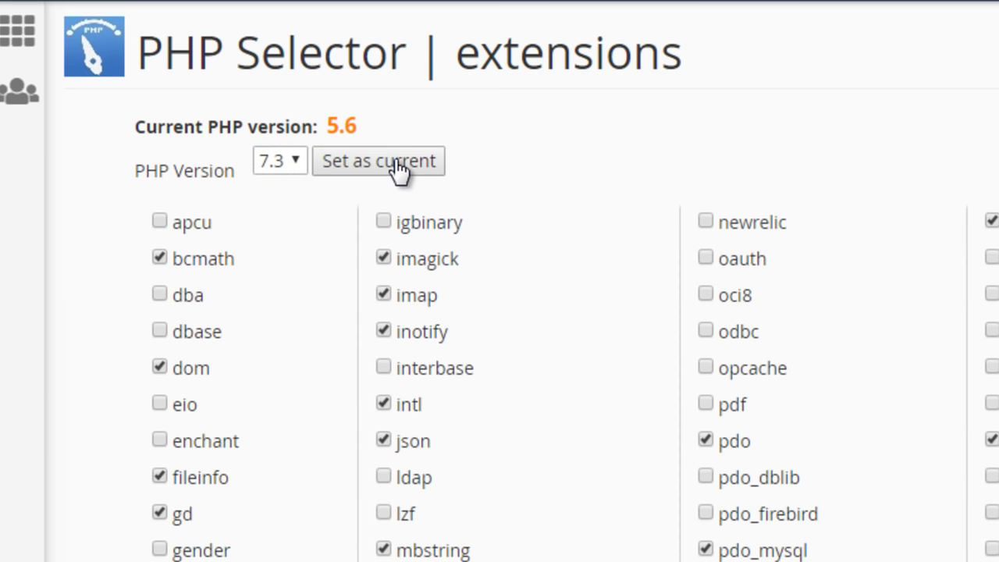
pyautogui.scroll(-3, 610, 164)
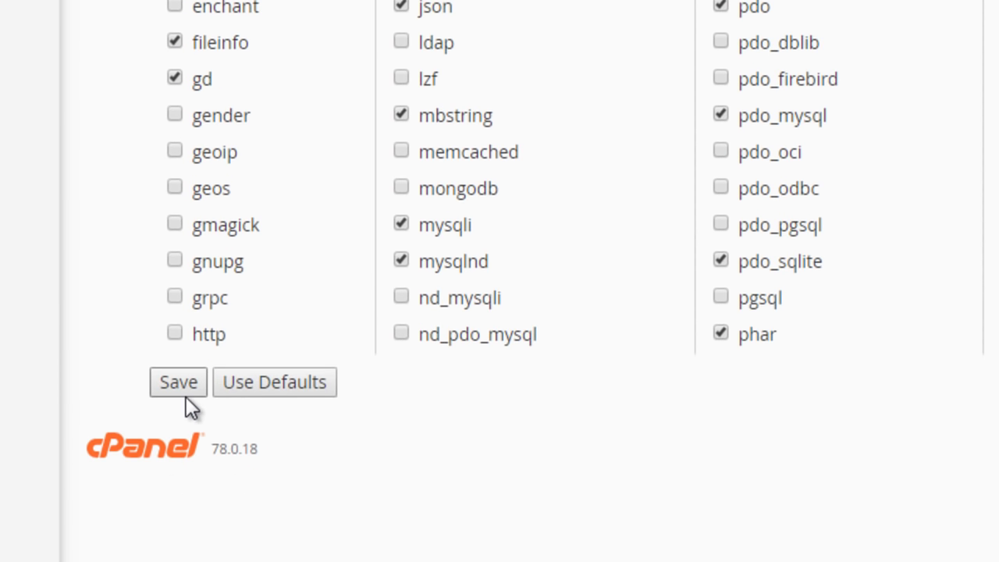
pyautogui.click(180, 384)
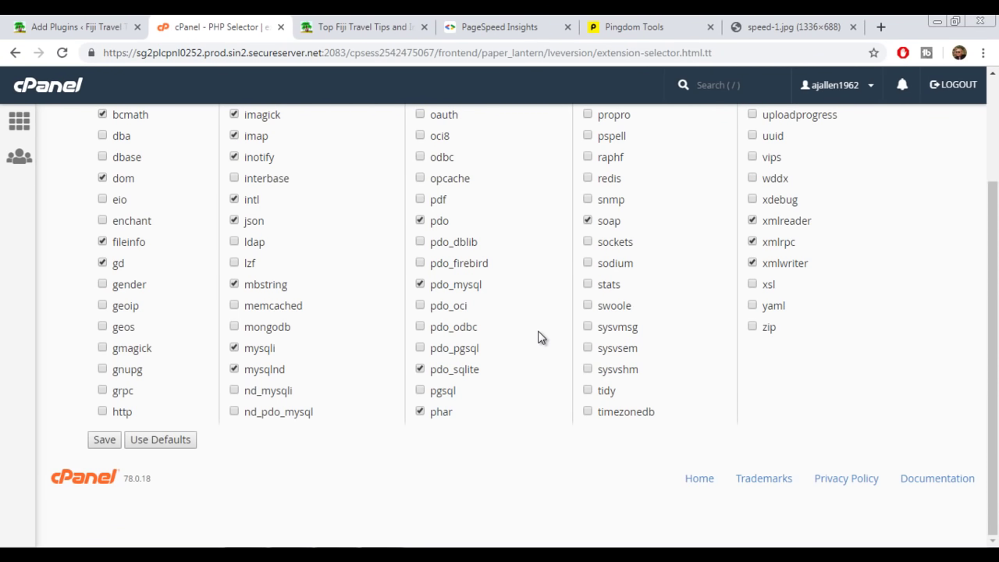
pyautogui.scroll(2, 542, 337)
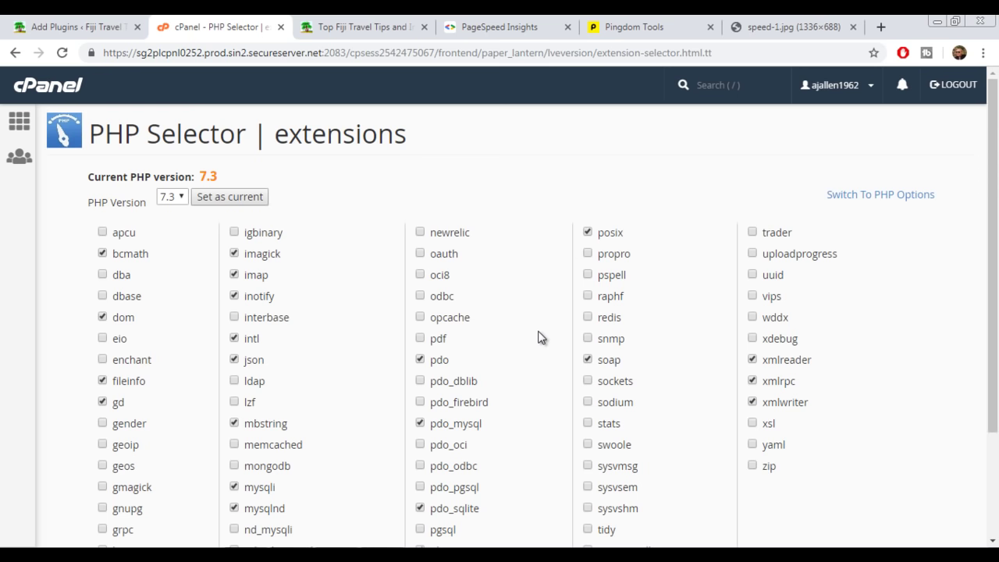
pyautogui.click(58, 28)
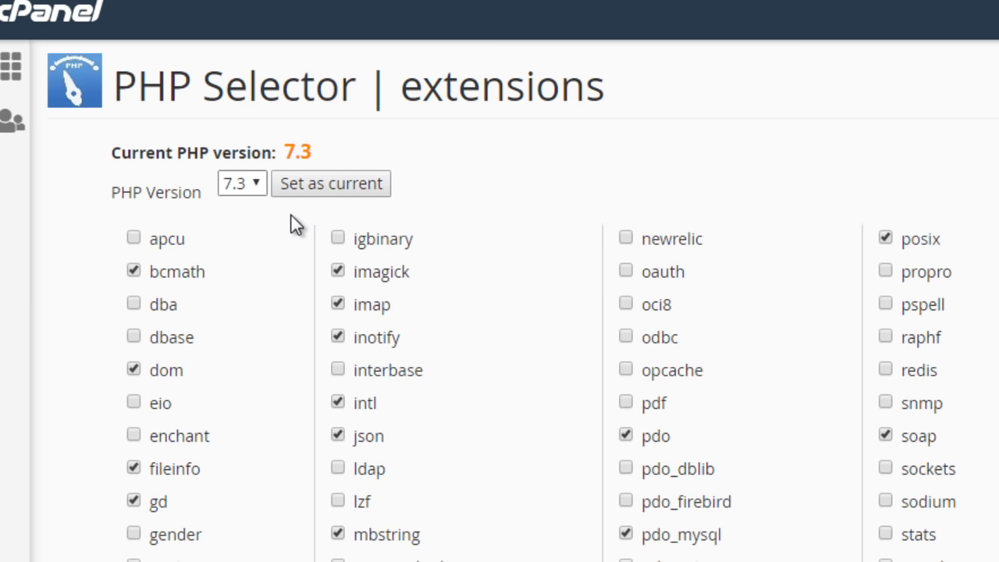
pyautogui.click(257, 185)
pyautogui.press('Up')
pyautogui.press('Up')
pyautogui.press('Up')
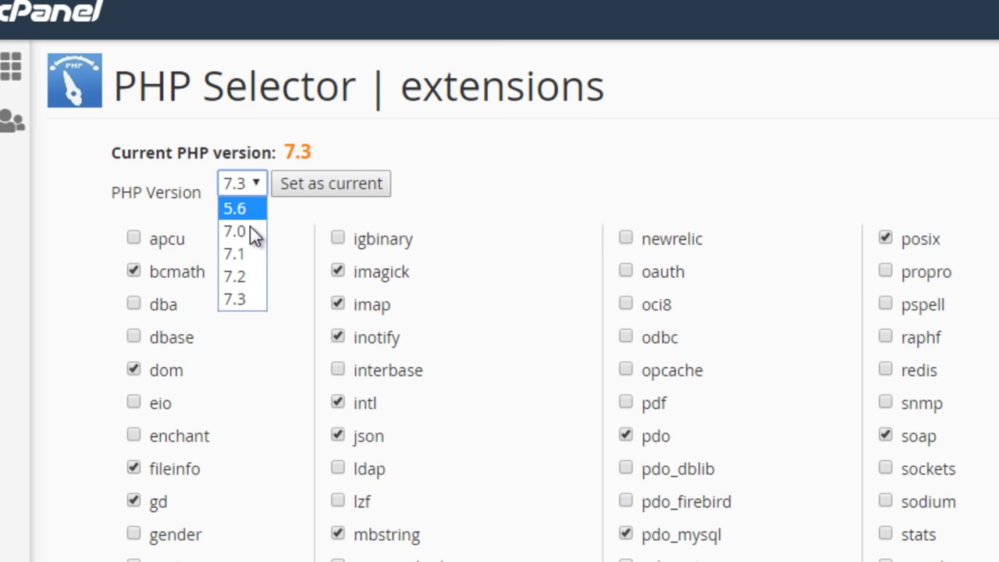
pyautogui.click(290, 199)
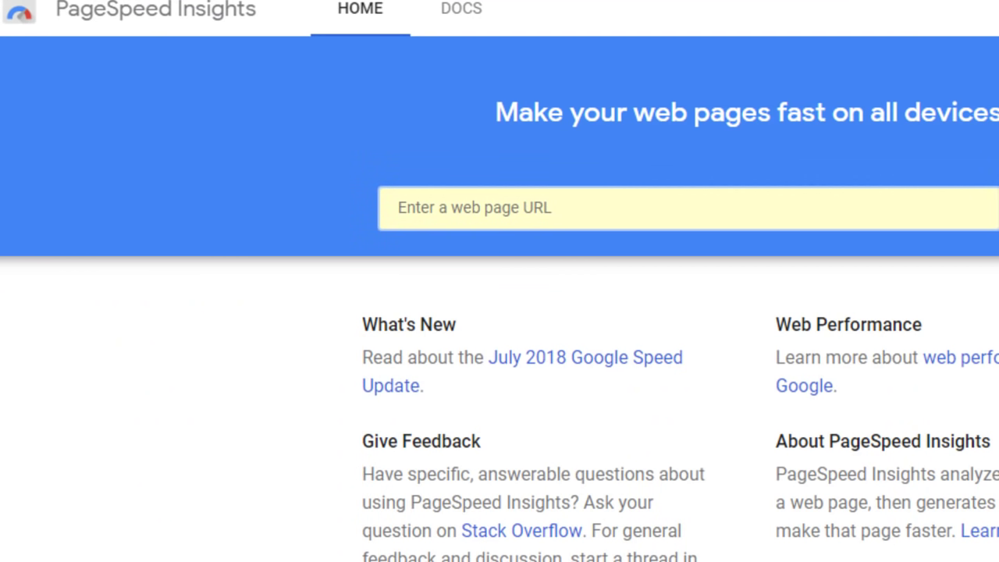
pyautogui.click(461, 207)
pyautogui.press('Down')
pyautogui.press('Return')
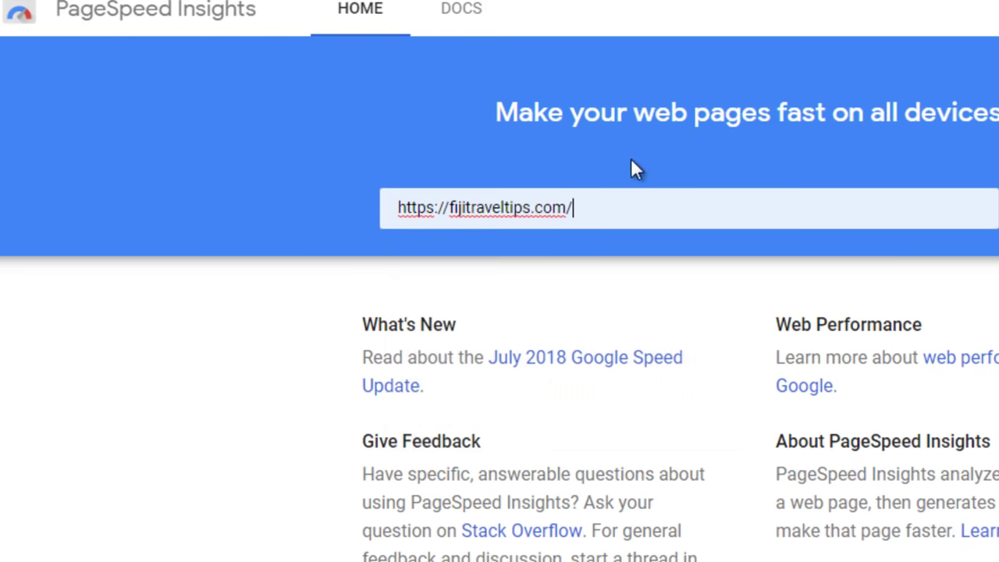
pyautogui.click(936, 203)
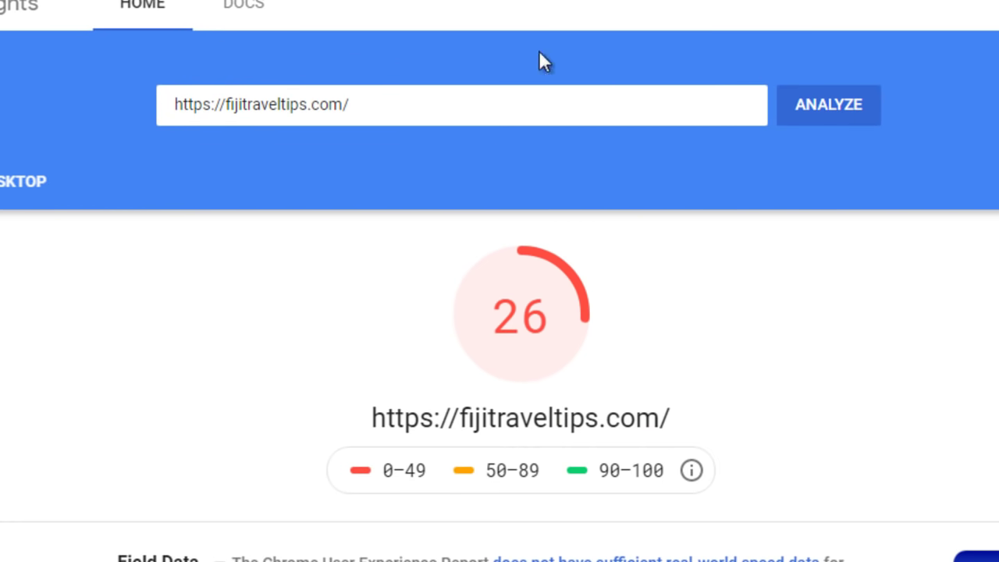
pyautogui.click(16, 184)
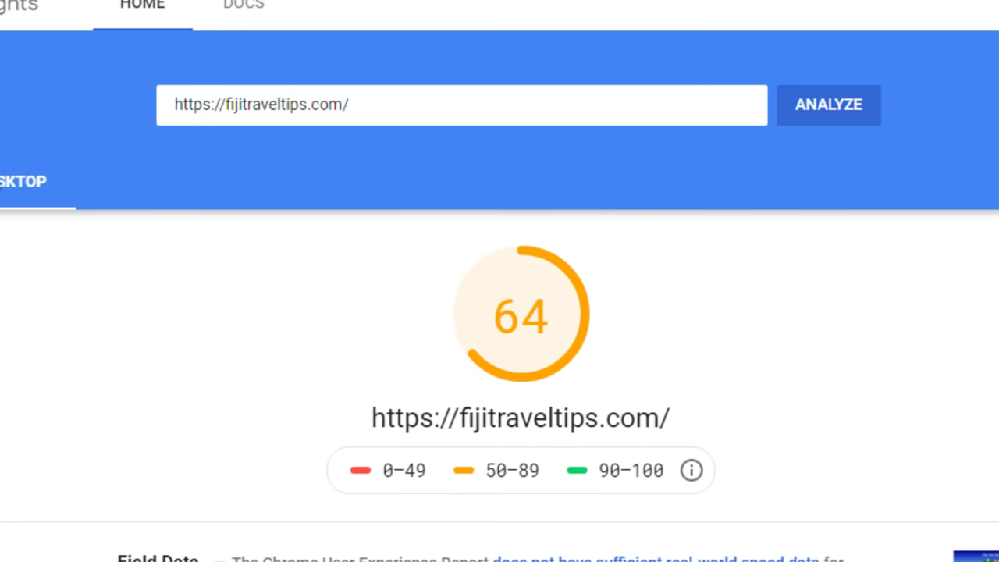
pyautogui.click(0, 184)
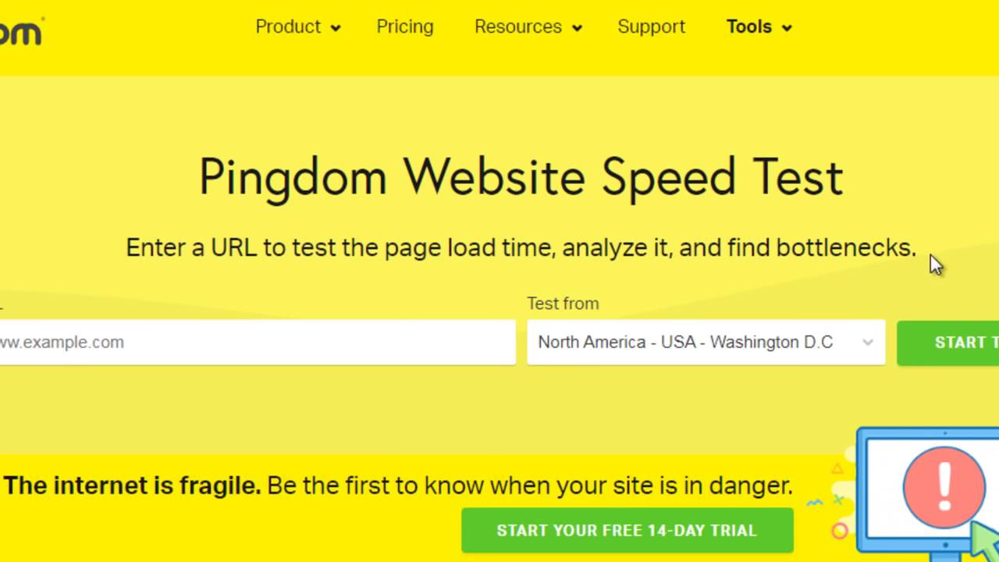
# Run a Pingdom speed test on the pasted fijitraveltips.com URL from Pacific - Australia - Sydney.
pyautogui.click(374, 341)
pyautogui.write('https://fijitraveltips.com/')
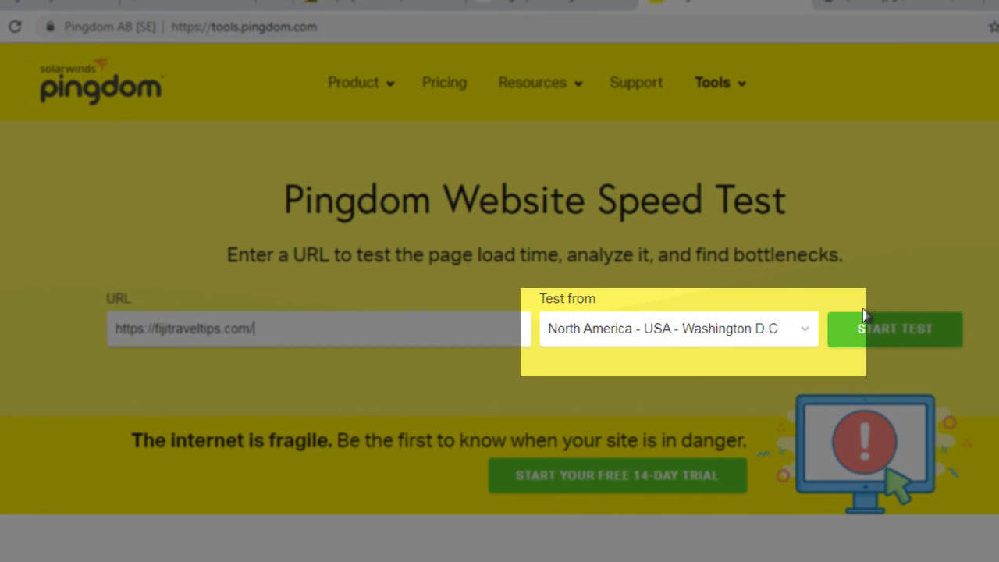
pyautogui.click(784, 335)
pyautogui.press('Down')
pyautogui.press('Down')
pyautogui.press('Down')
pyautogui.press('Down')
pyautogui.press('Down')
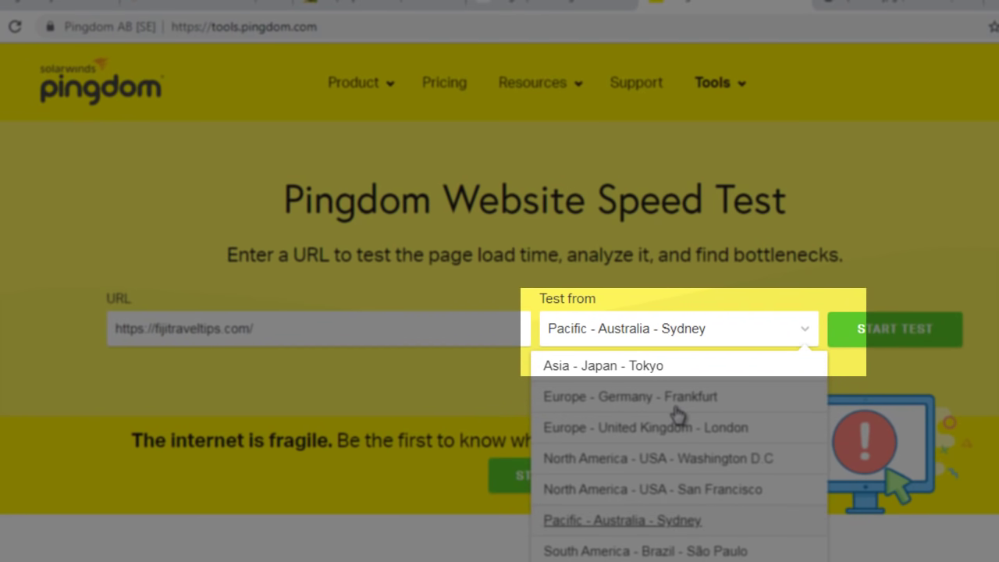
pyautogui.click(615, 521)
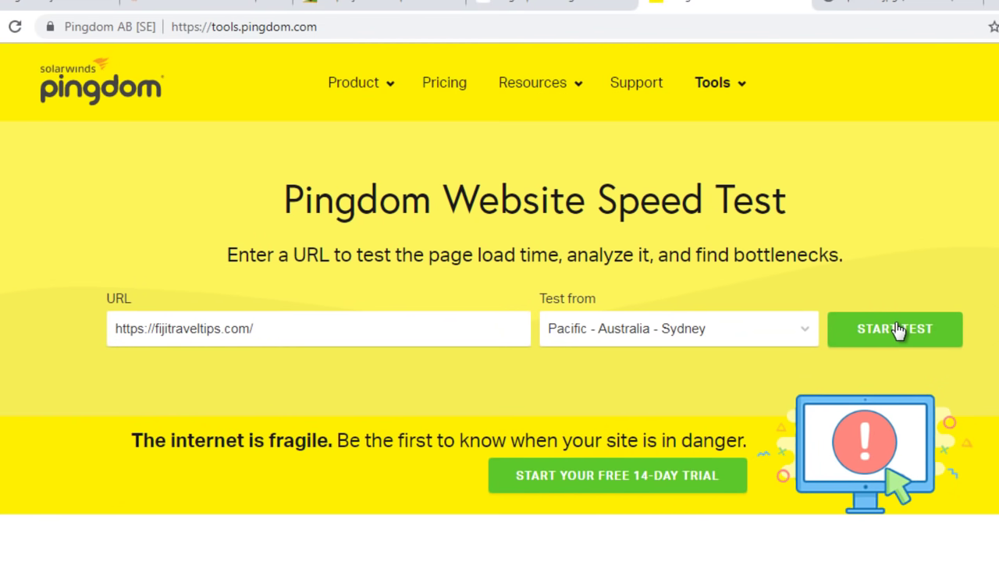
pyautogui.click(915, 328)
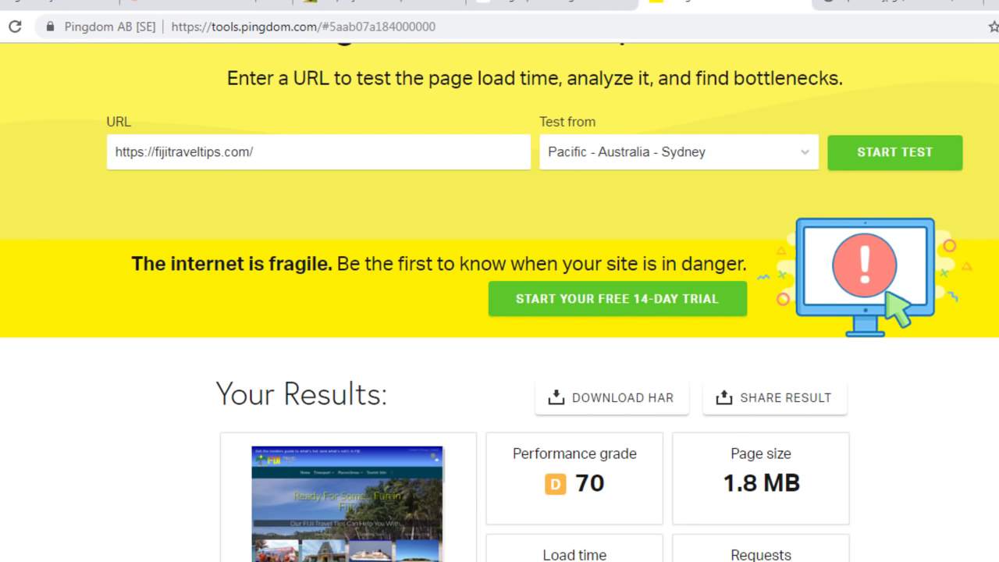
pyautogui.doubleClick(590, 483)
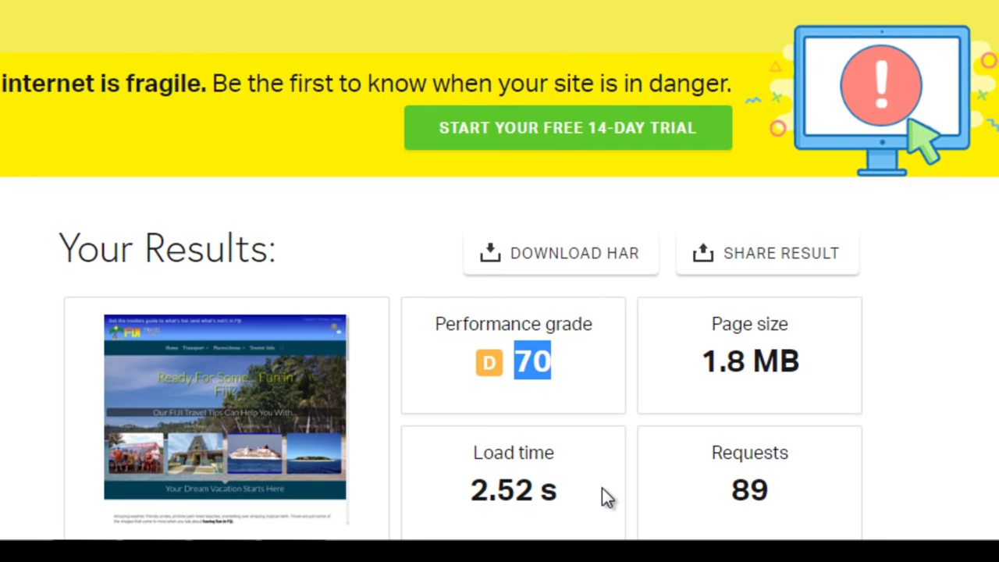
pyautogui.moveTo(796, 499); pyautogui.dragTo(737, 489)
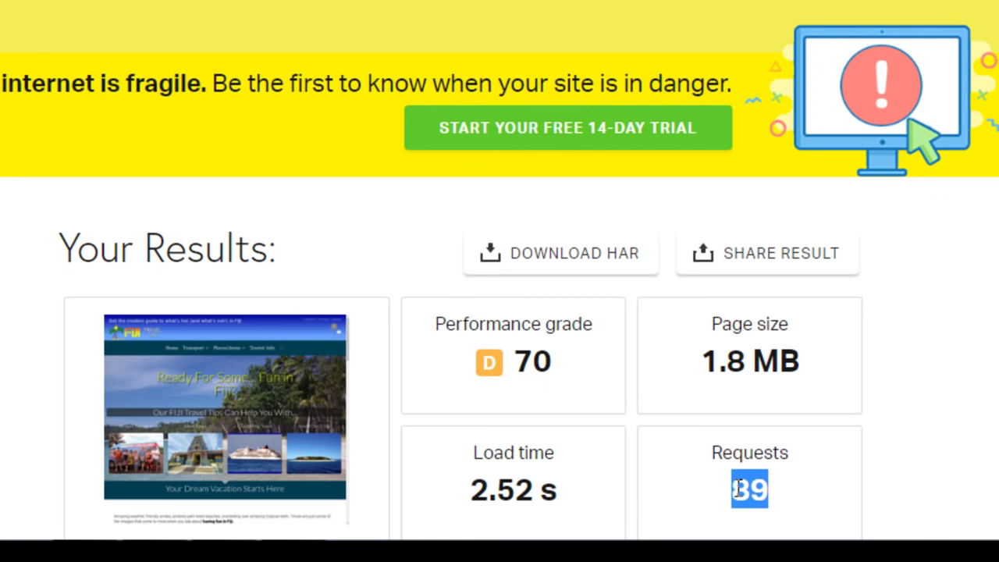